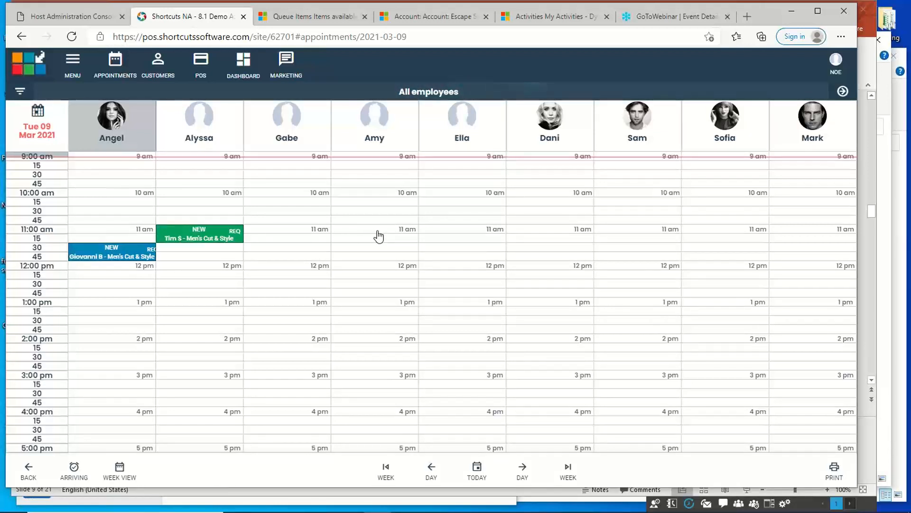
Start a booking at 11:00 am on March 9, 2021 in the fourth employee's column and assign the existing customer found by name.
click(378, 236)
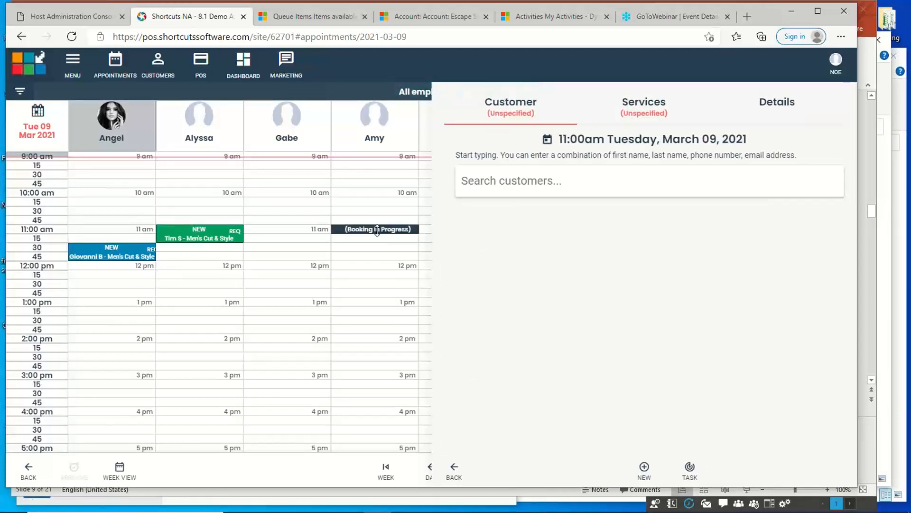
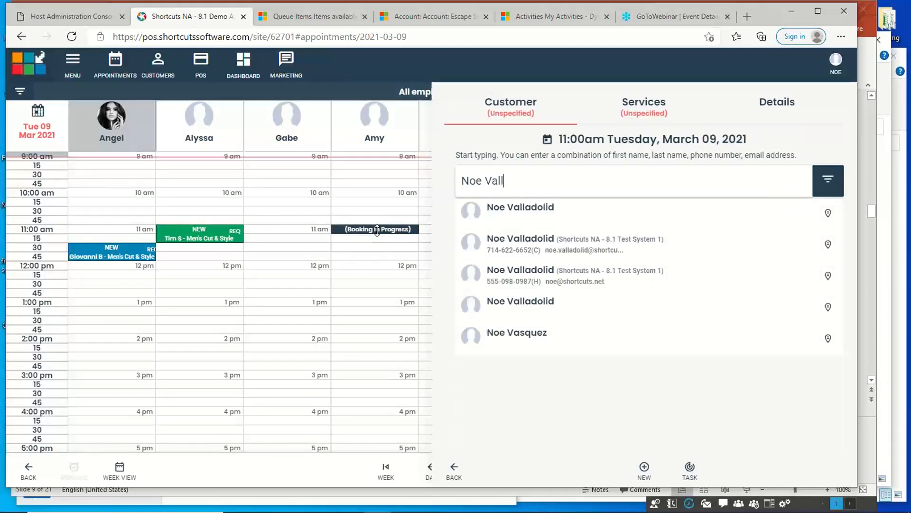
click(542, 220)
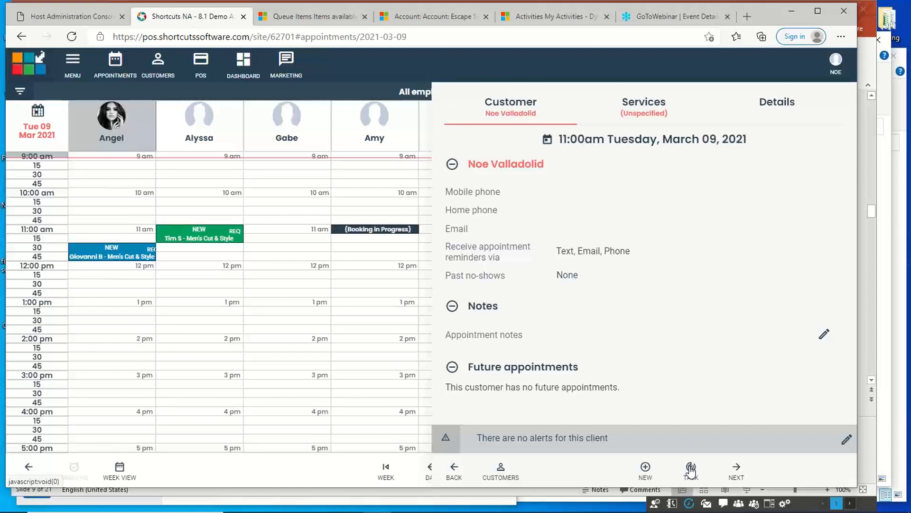
Add the Men's Cut & Style service from the Shampoo/Cut/Style category to the booking.
click(737, 469)
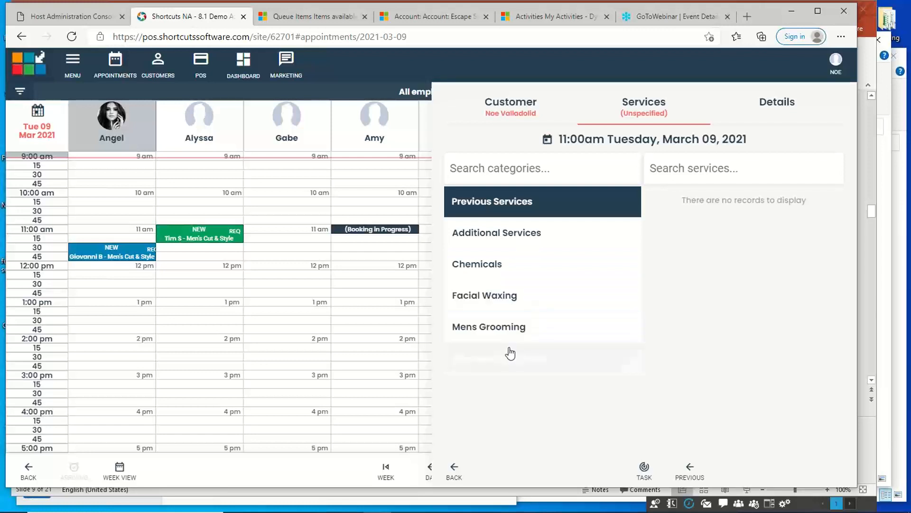
click(506, 362)
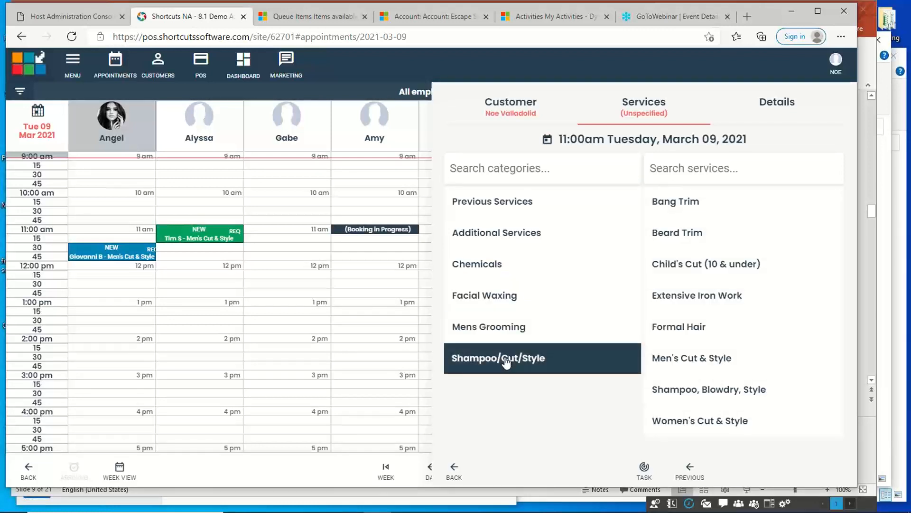
click(670, 365)
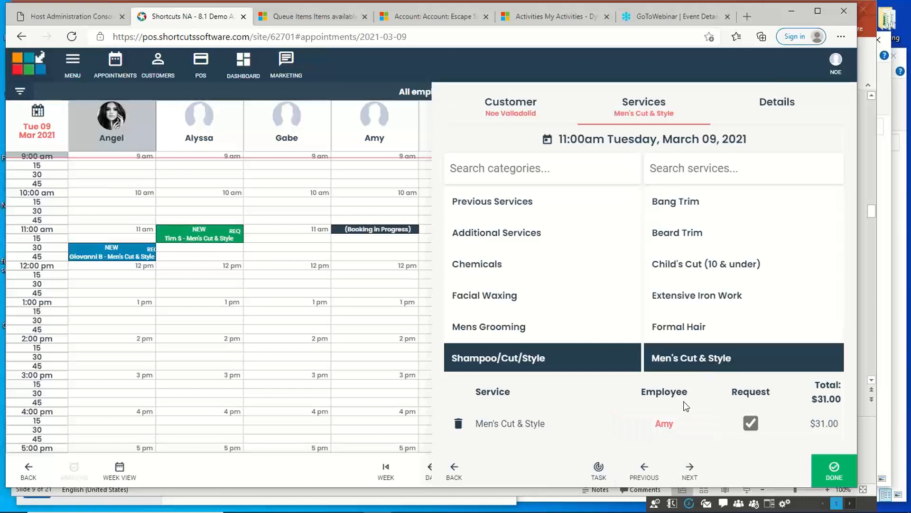
Set the booking's tag to S in its details and save the appointment.
click(692, 470)
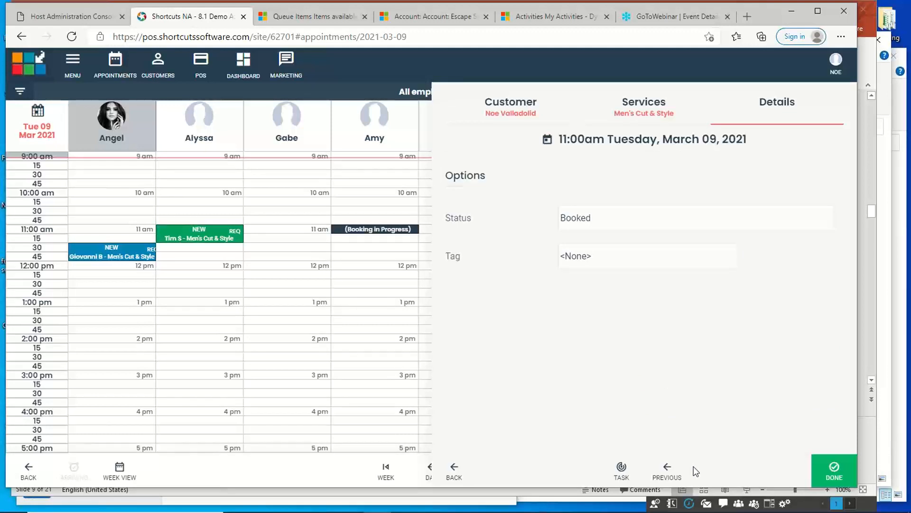
click(669, 262)
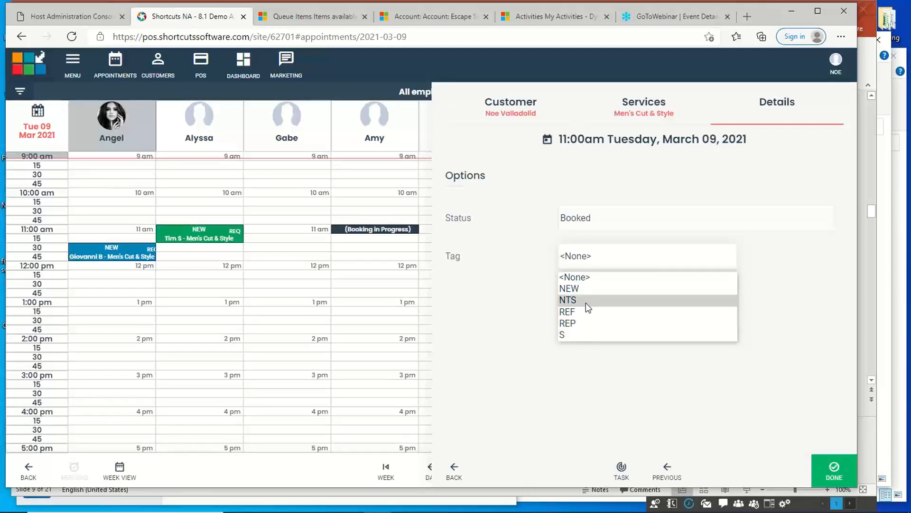
click(565, 336)
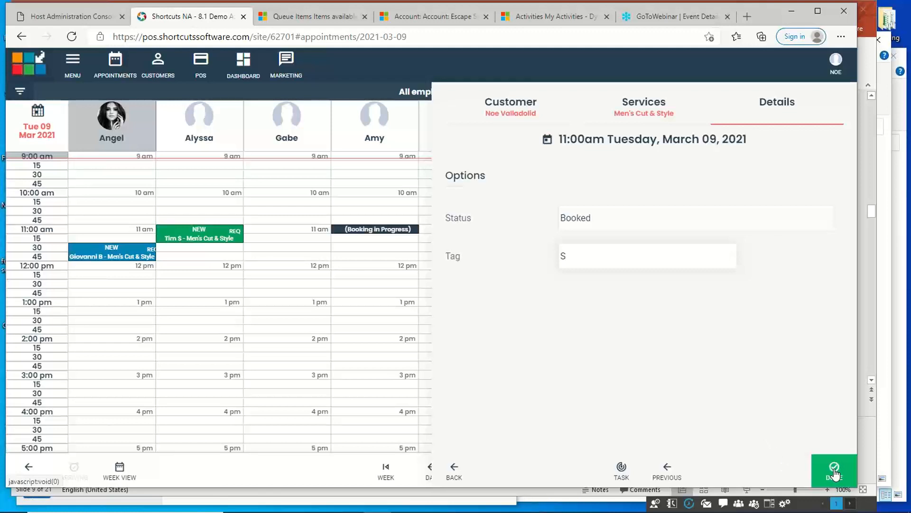
click(834, 474)
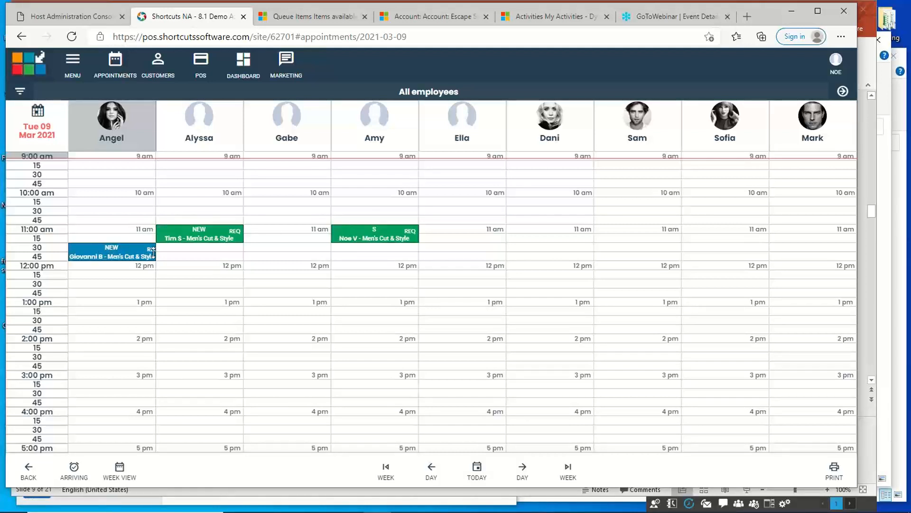
Open the customer history from the additional actions of the 11:00 am appointment tagged S.
click(362, 232)
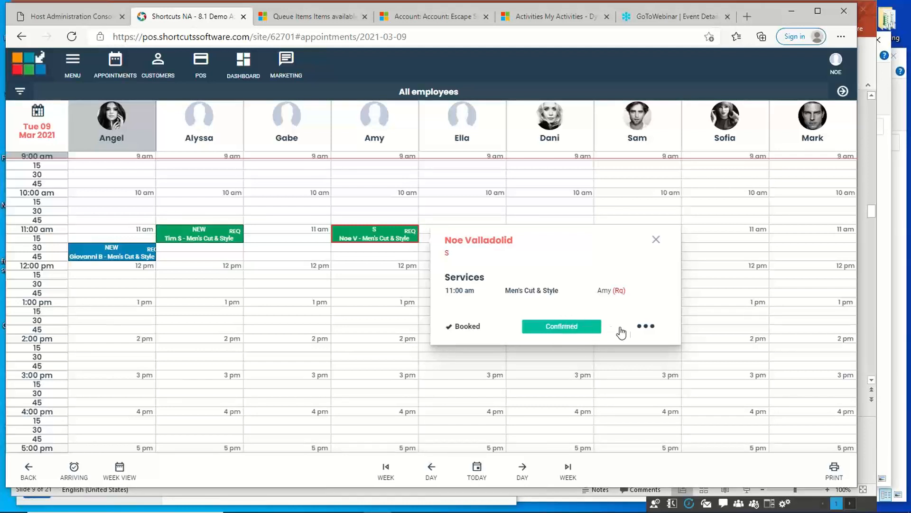
click(647, 328)
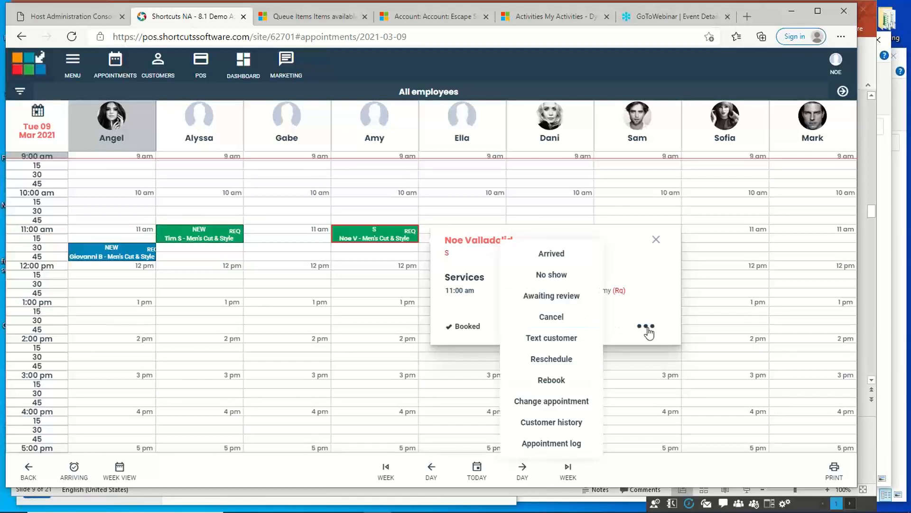
click(647, 328)
click(648, 329)
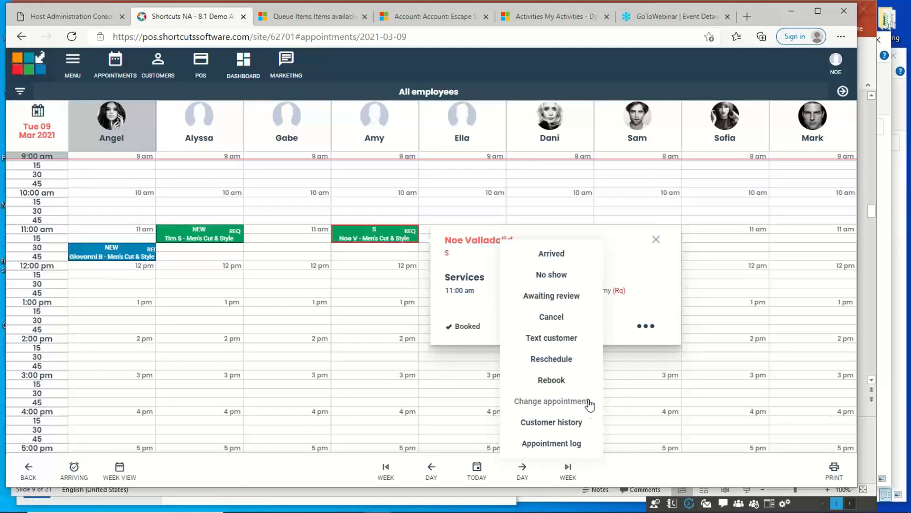
click(558, 424)
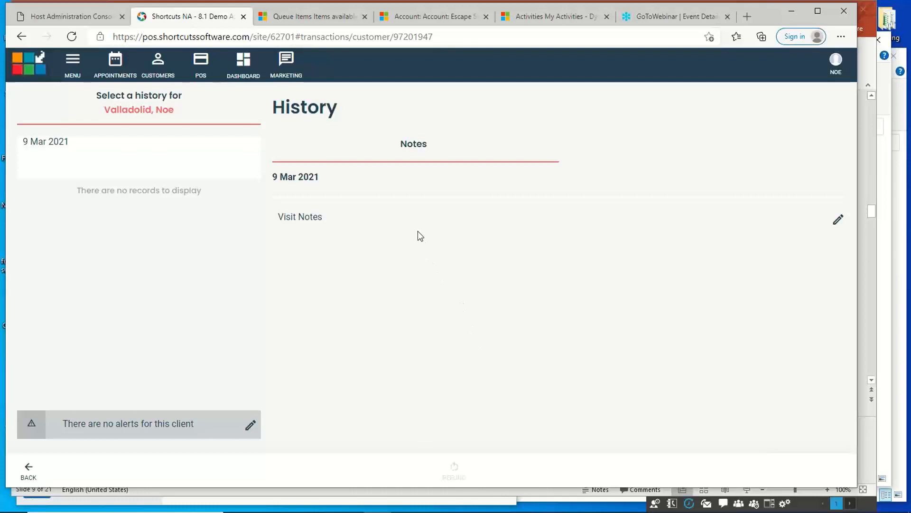
Enter "short on the side" as the customer's visit notes for 9 Mar 2021 and return to the appointment book.
click(392, 216)
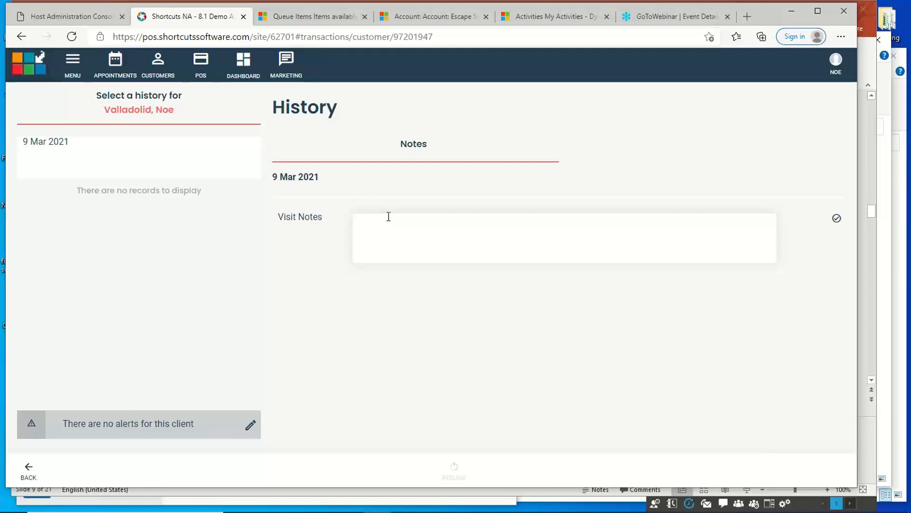
text(short on the side)
click(31, 469)
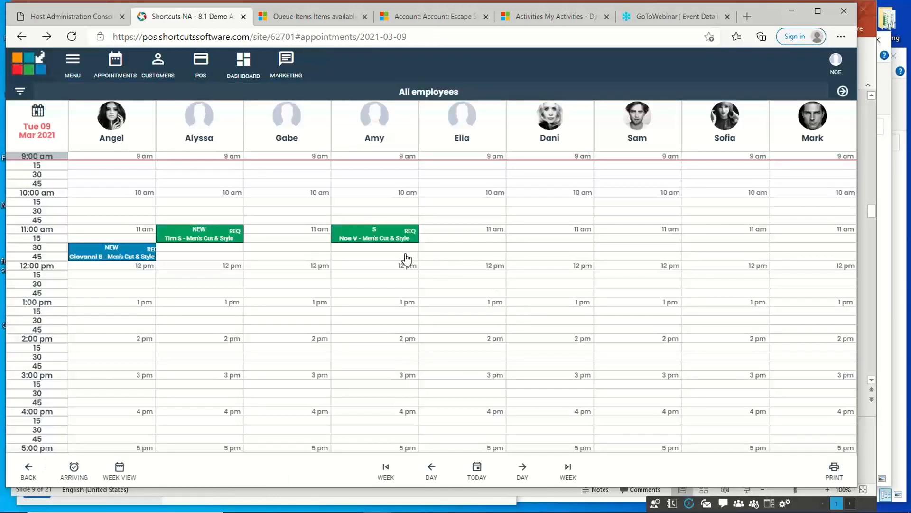
Review the available actions for the appointment tagged S, examine its notes and future appointments in the booking, and close it.
click(363, 232)
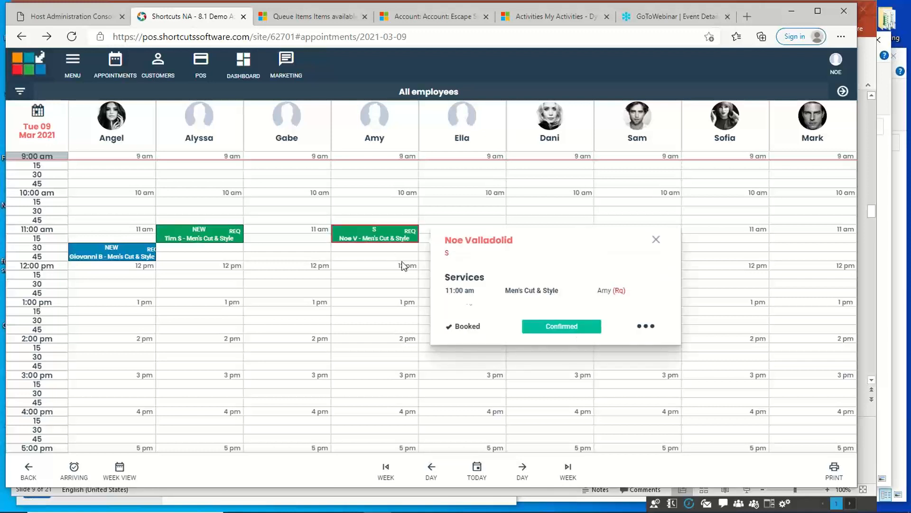
click(650, 327)
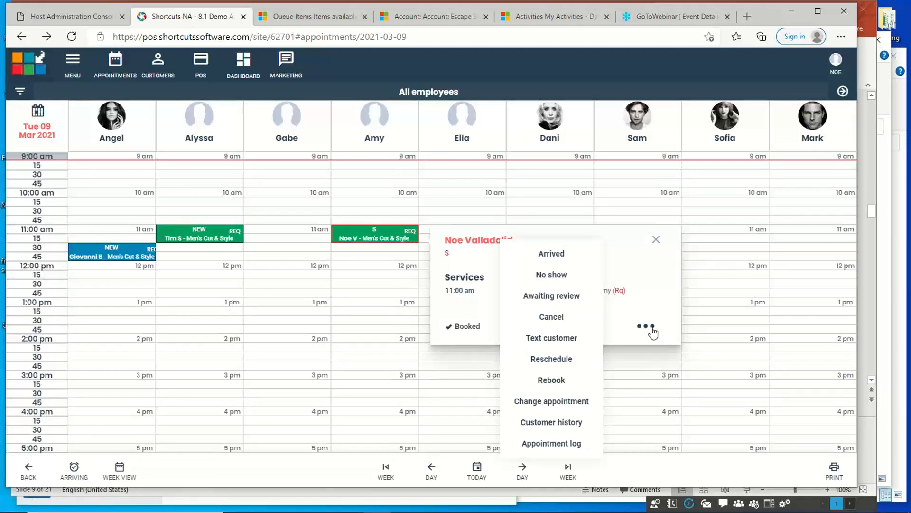
double_click(392, 231)
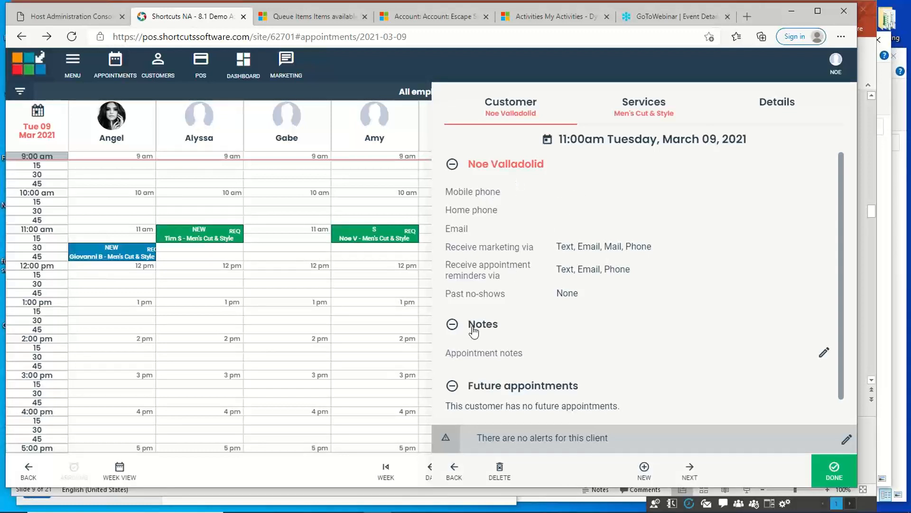
click(453, 324)
click(452, 326)
click(453, 387)
click(453, 390)
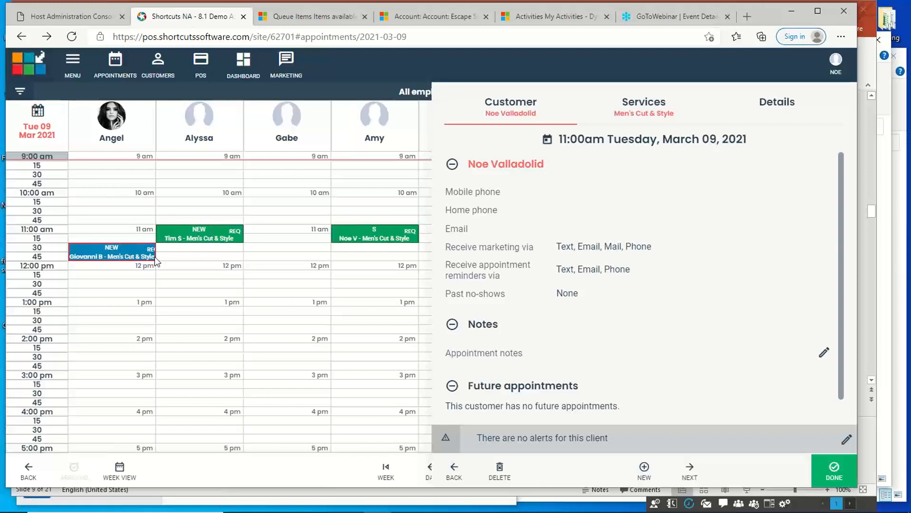
click(834, 473)
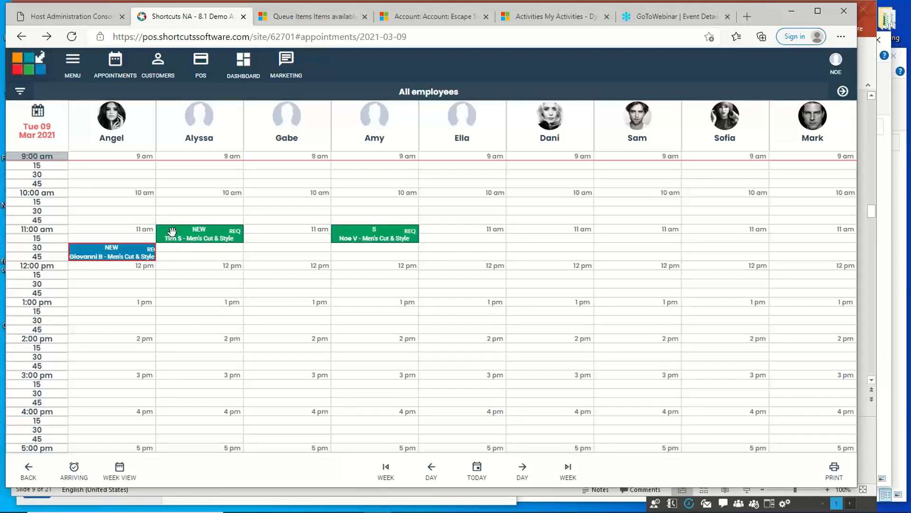
Move the 11:00 am appointment tagged NEW from the second employee's column to the fifth employee's column, keeping its start time.
drag(172, 233, 434, 234)
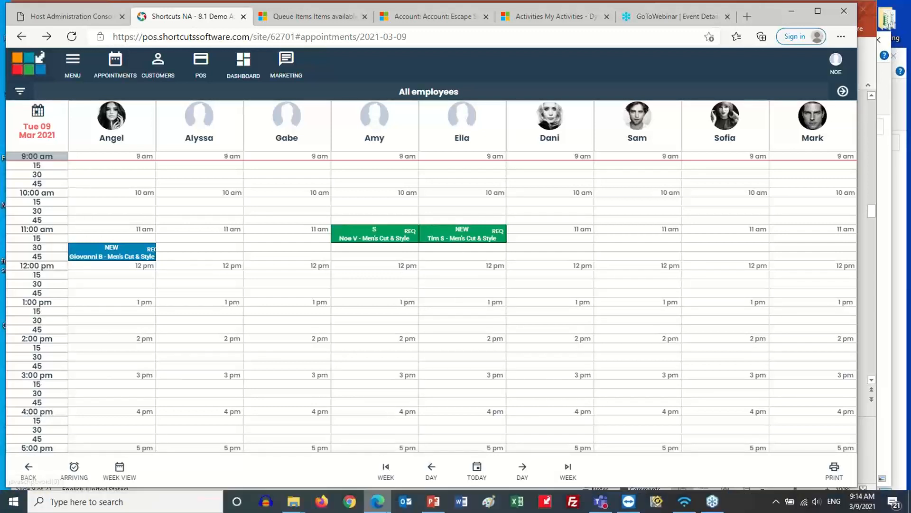
Switch to the Cloud Appointment Book-Basics presentation in PowerPoint and start the slide show from the LIVE DEMO slide.
click(432, 502)
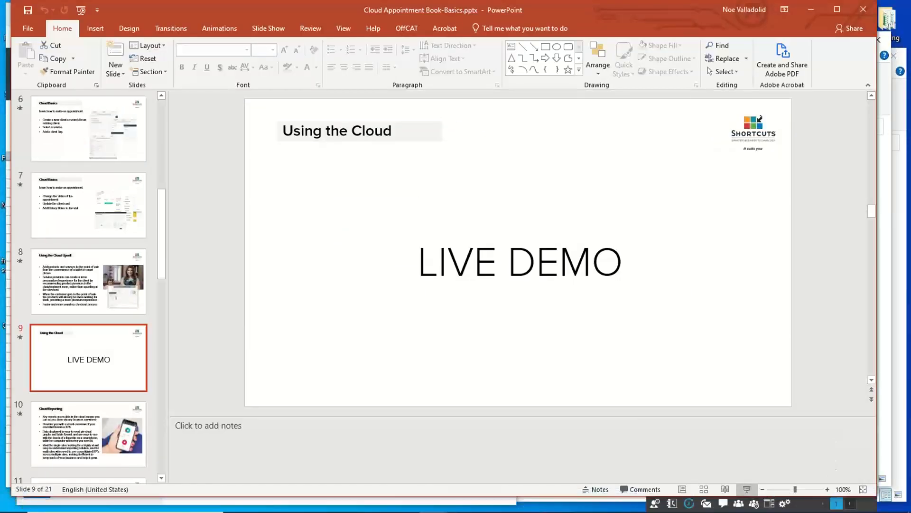
click(746, 489)
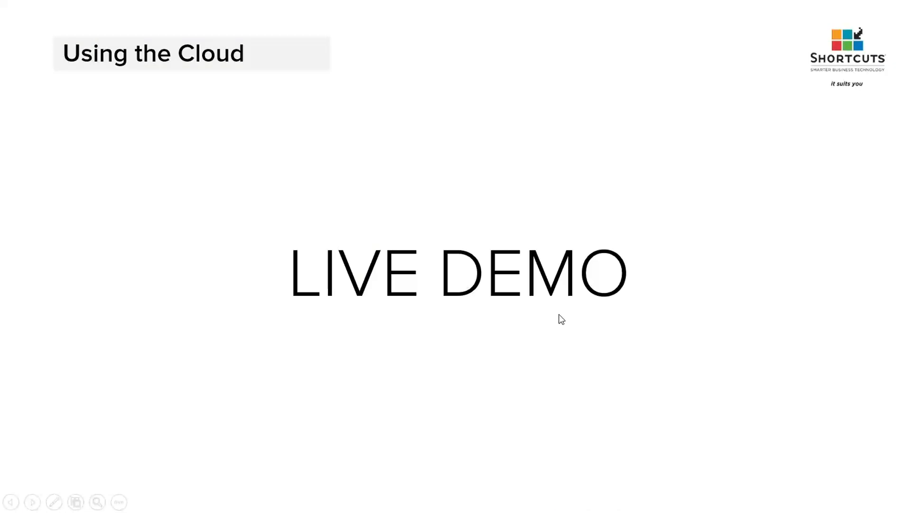